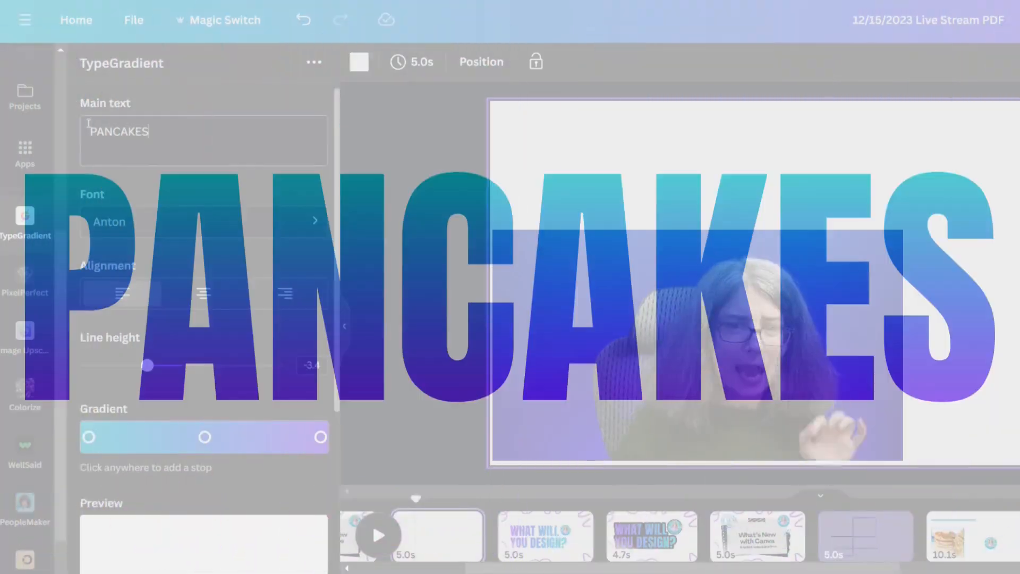
Try centred and right alignment on the PANCAKES text
scroll(179, 358, down, 5)
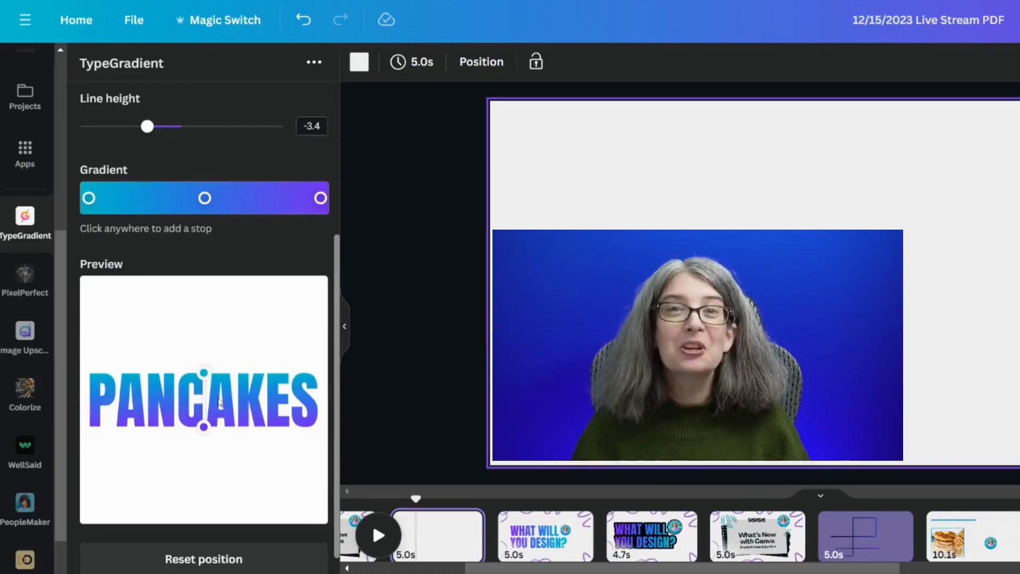
scroll(118, 263, up, 5)
scroll(118, 263, down, 1)
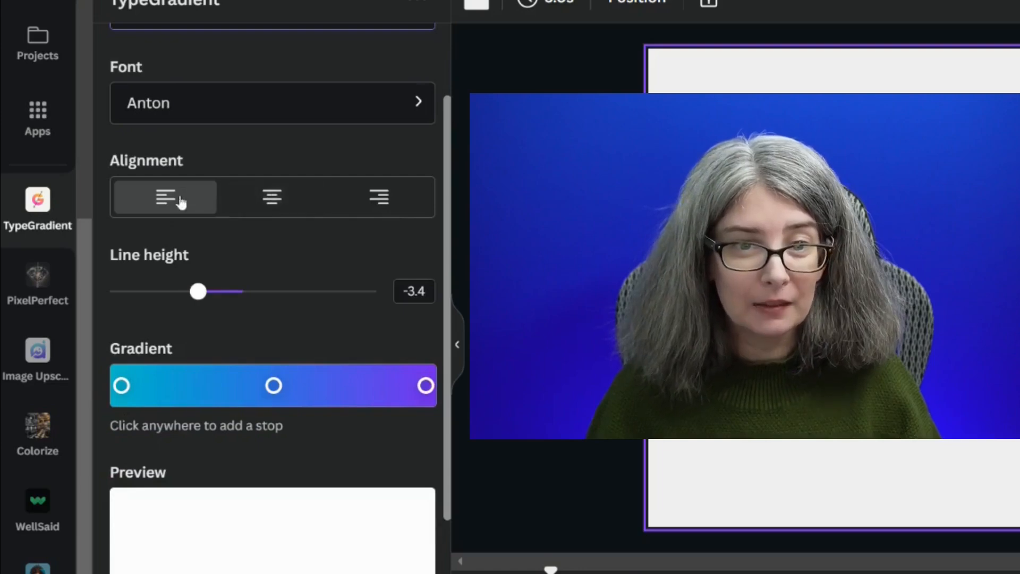
click(266, 197)
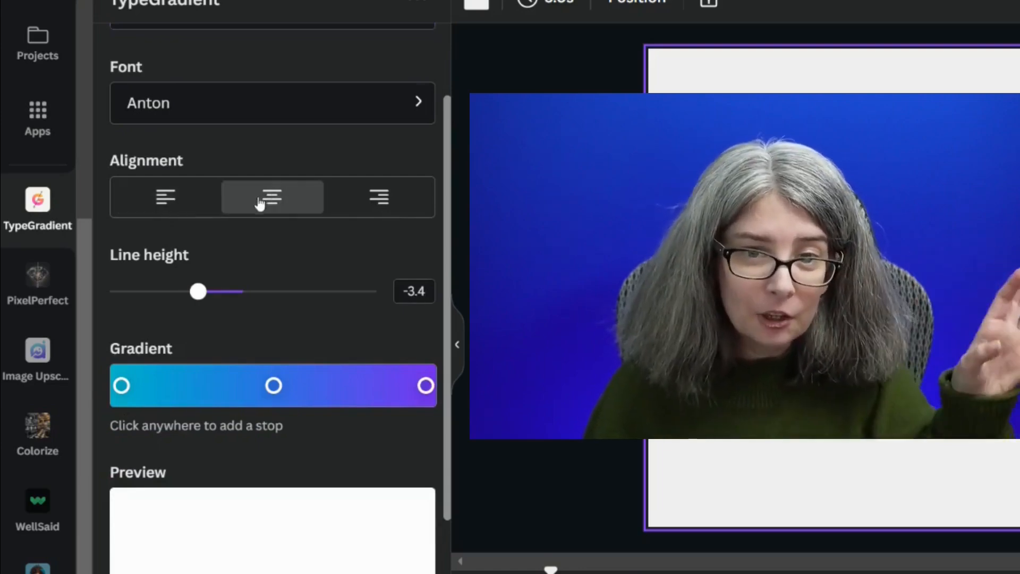
click(408, 208)
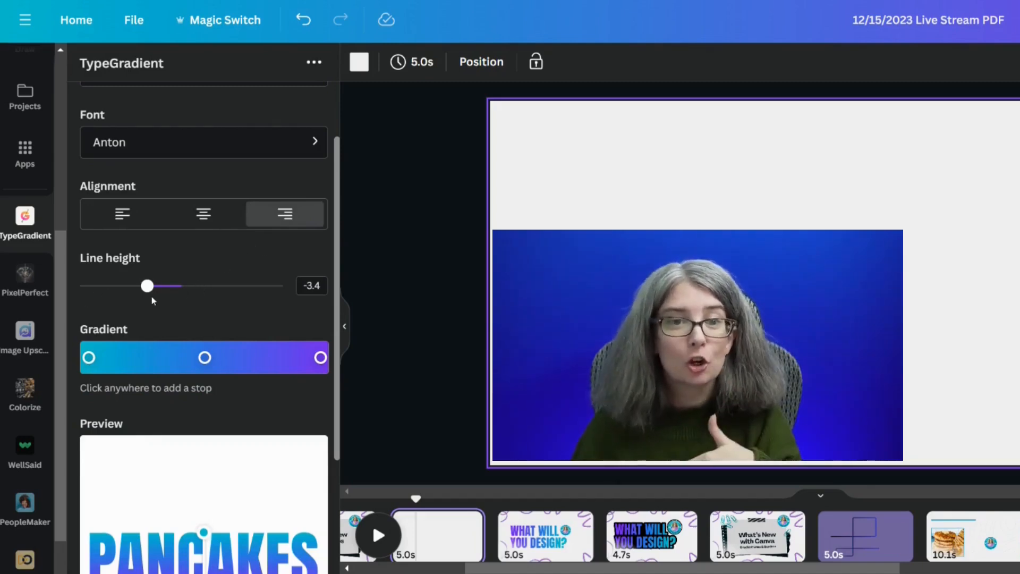
Try extra colour stops on both sides of the gradient's middle stop and delete them
scroll(152, 299, down, 2)
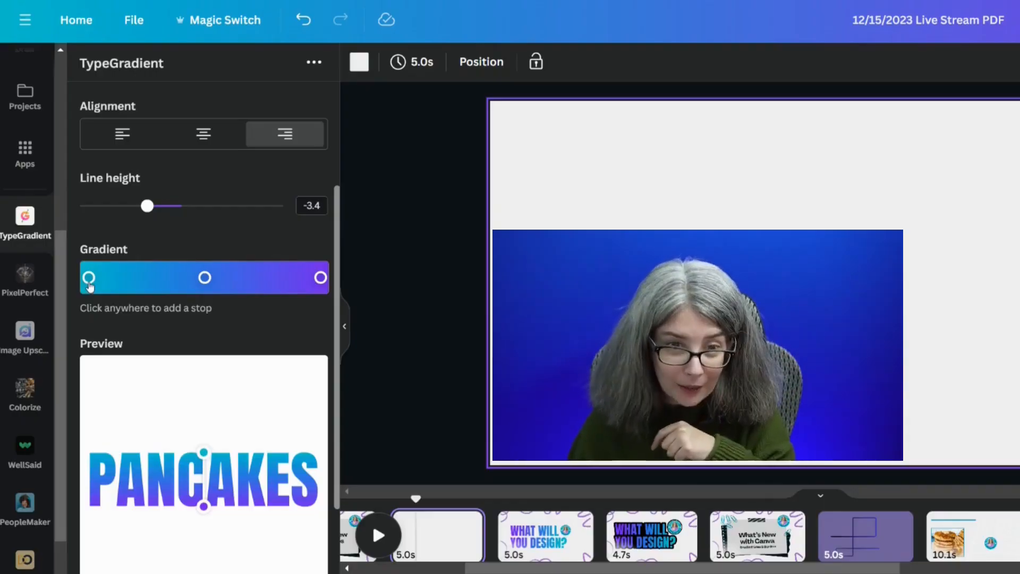
click(89, 277)
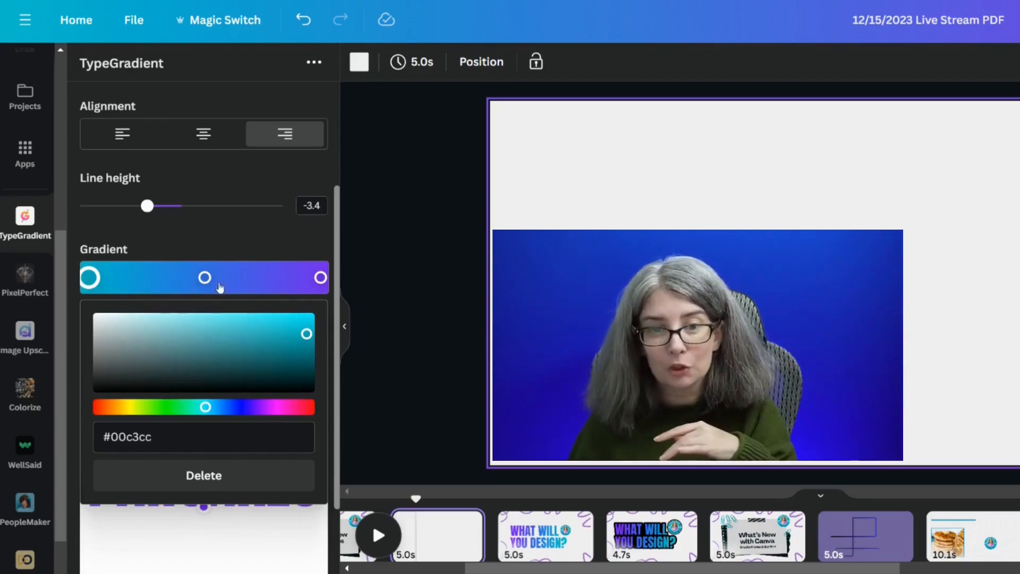
click(207, 279)
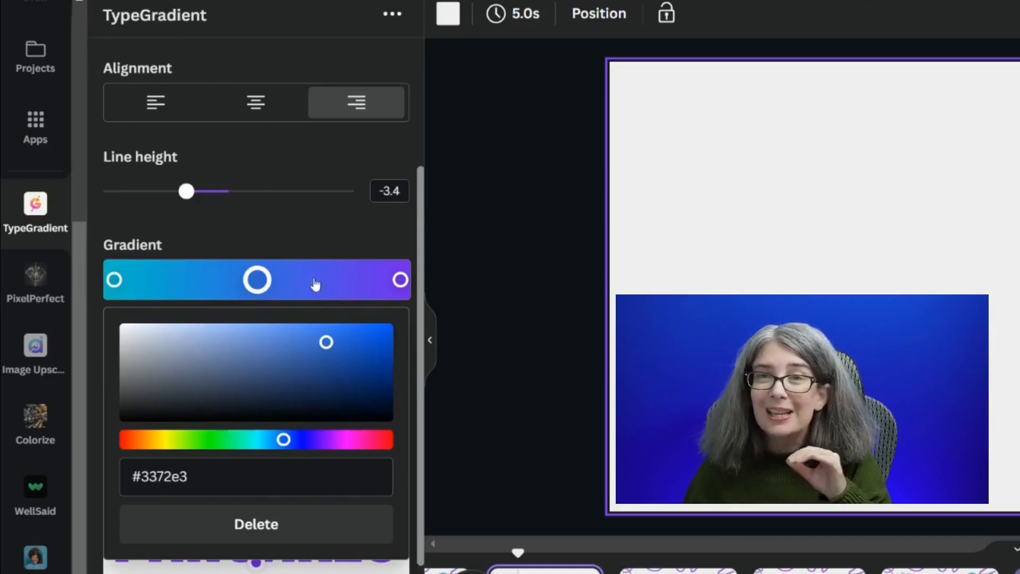
click(324, 280)
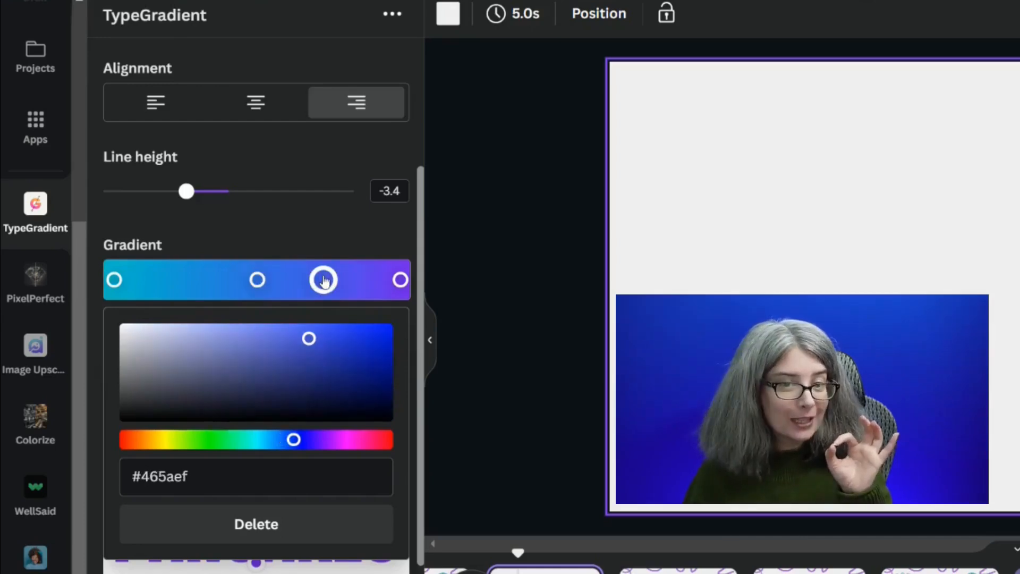
click(173, 280)
scroll(171, 322, down, 2)
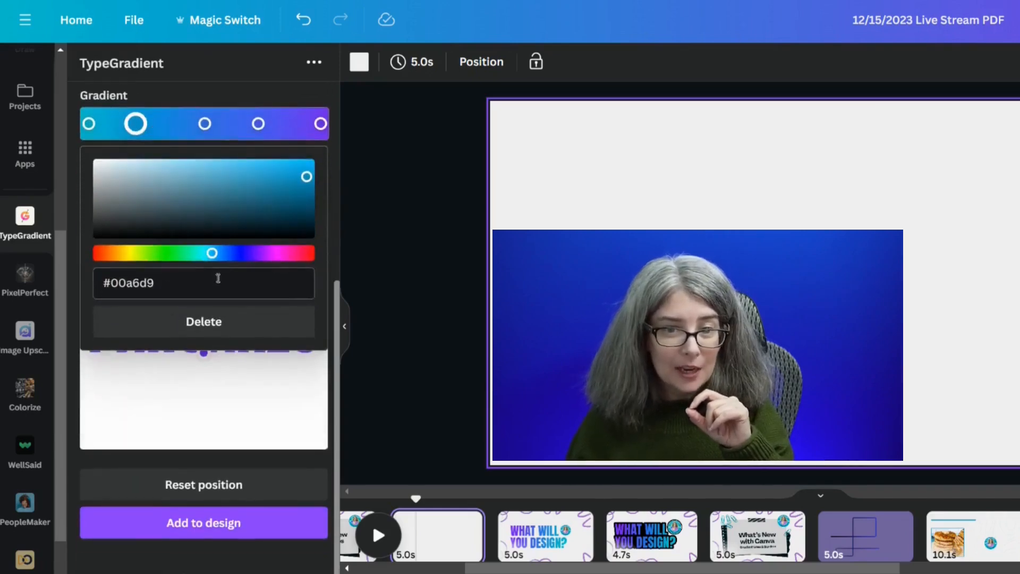
click(205, 322)
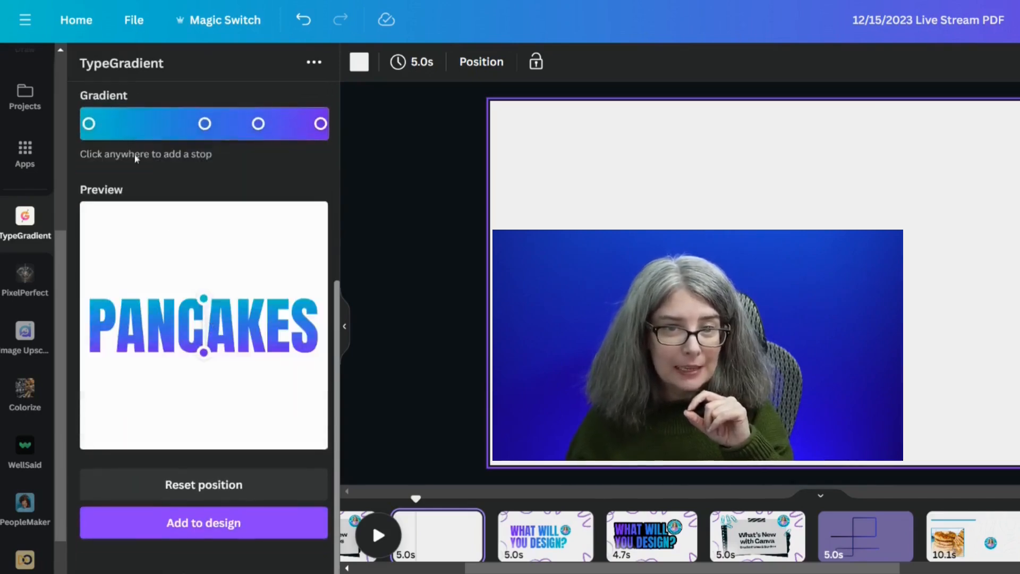
Add the PANCAKES gradient text to the blank page, enlarged to nearly the full page width and centred
click(203, 522)
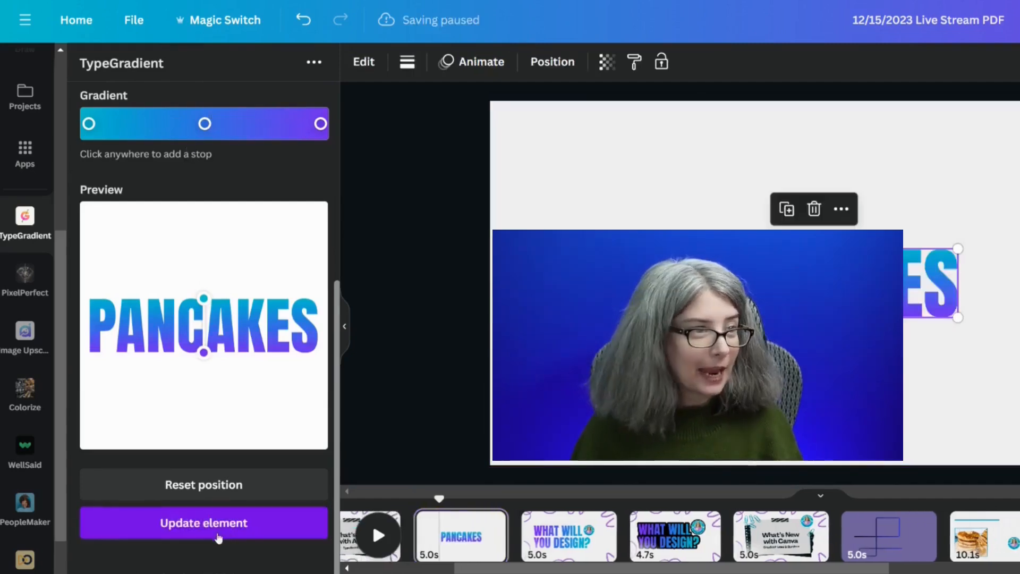
drag(669, 317, 483, 362)
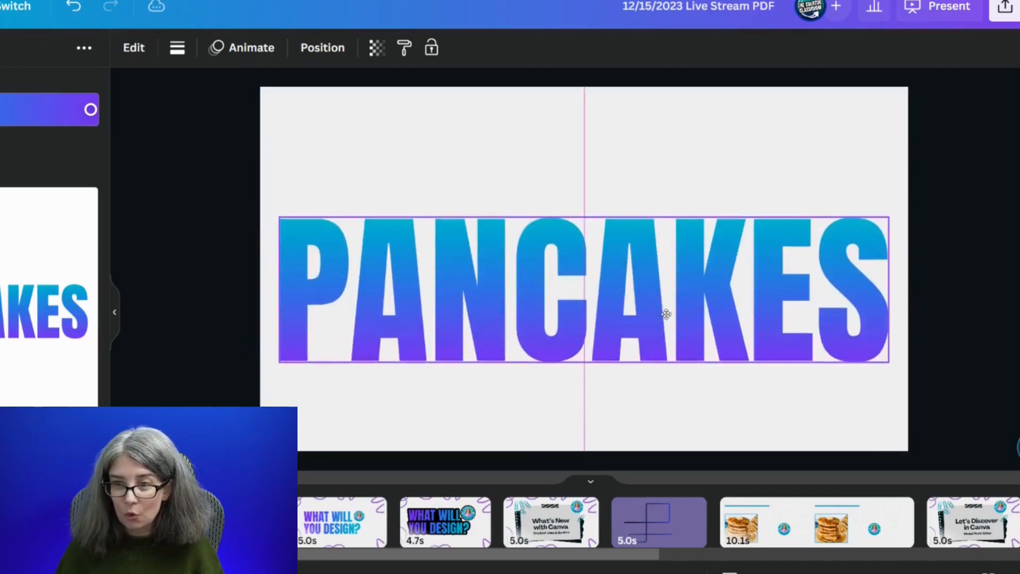
drag(667, 314, 664, 303)
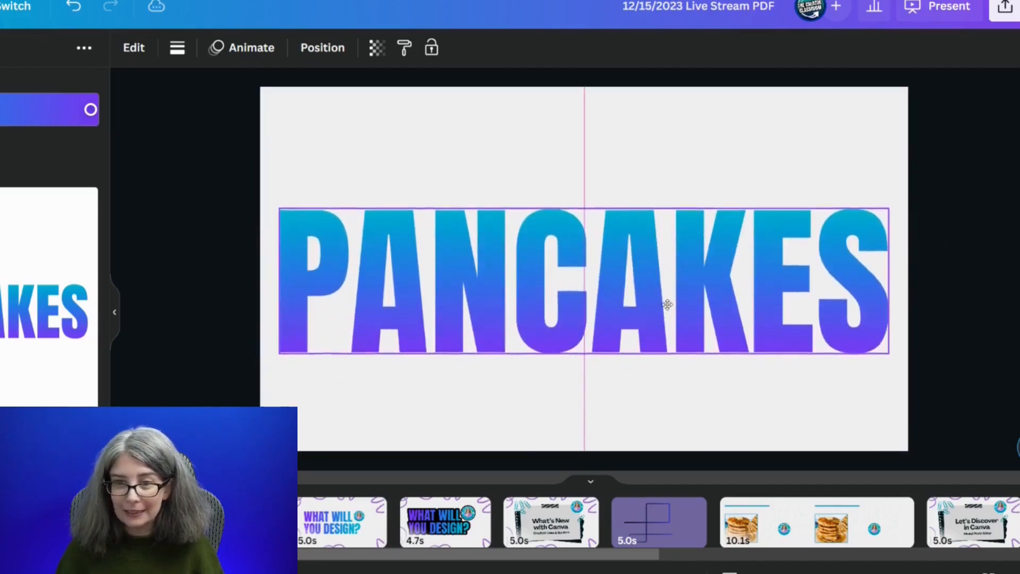
click(485, 405)
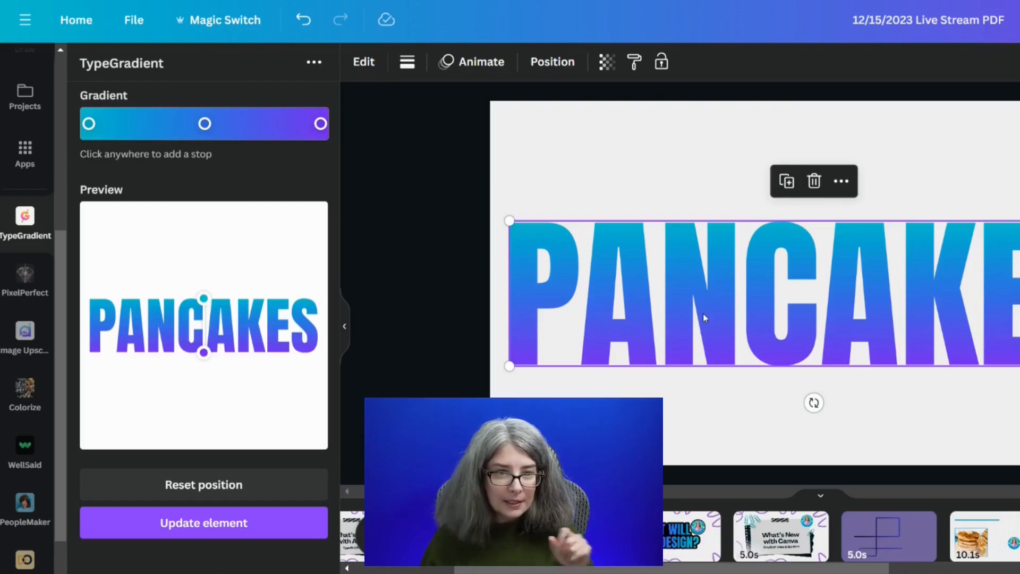
Change the gradient text to two lines reading FLIP THAT and PANCAKE
click(359, 62)
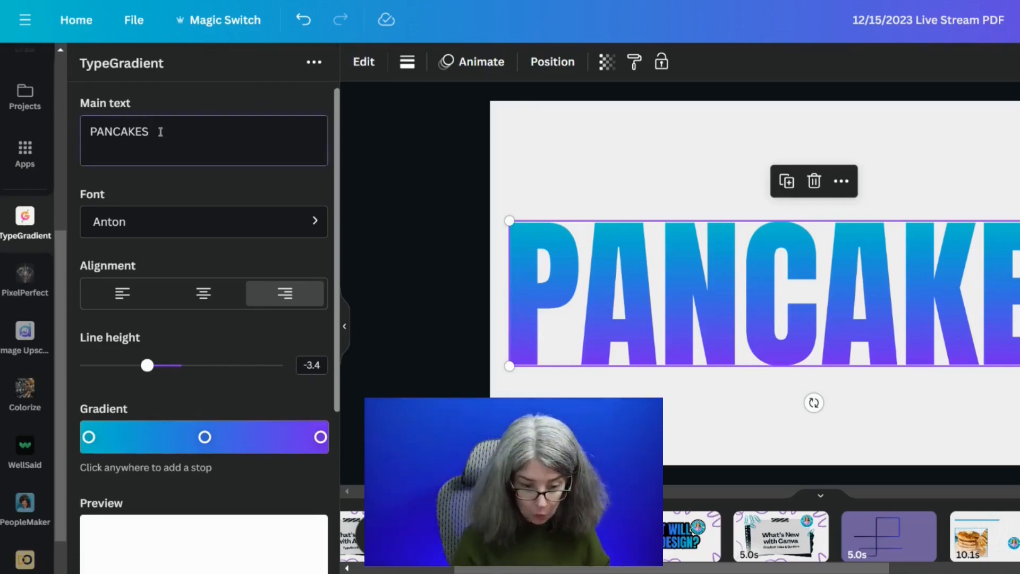
text(FLIP THAT)
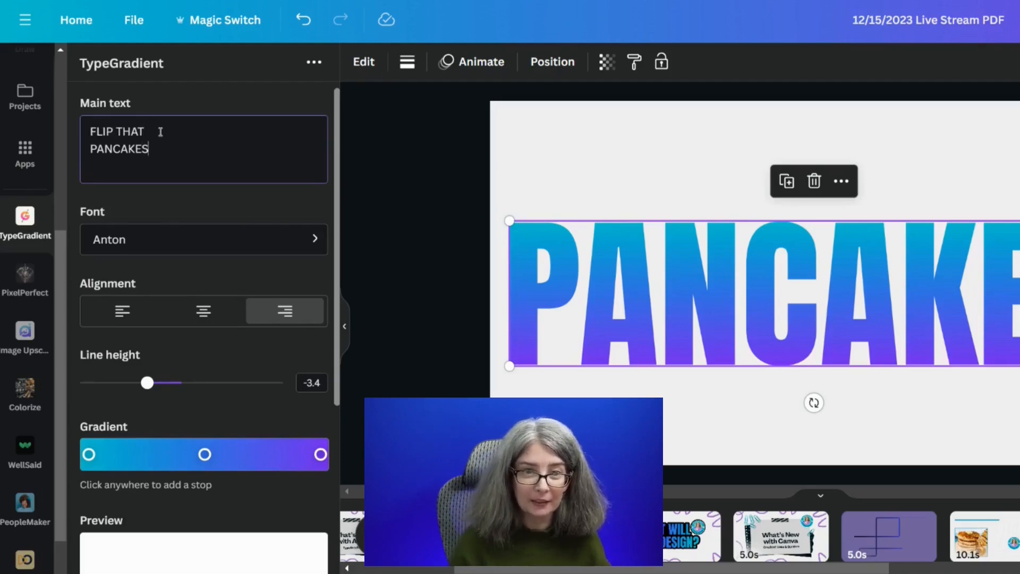
key(BackSpace)
Align the two-line text left and tighten its line height to -3.9
click(125, 314)
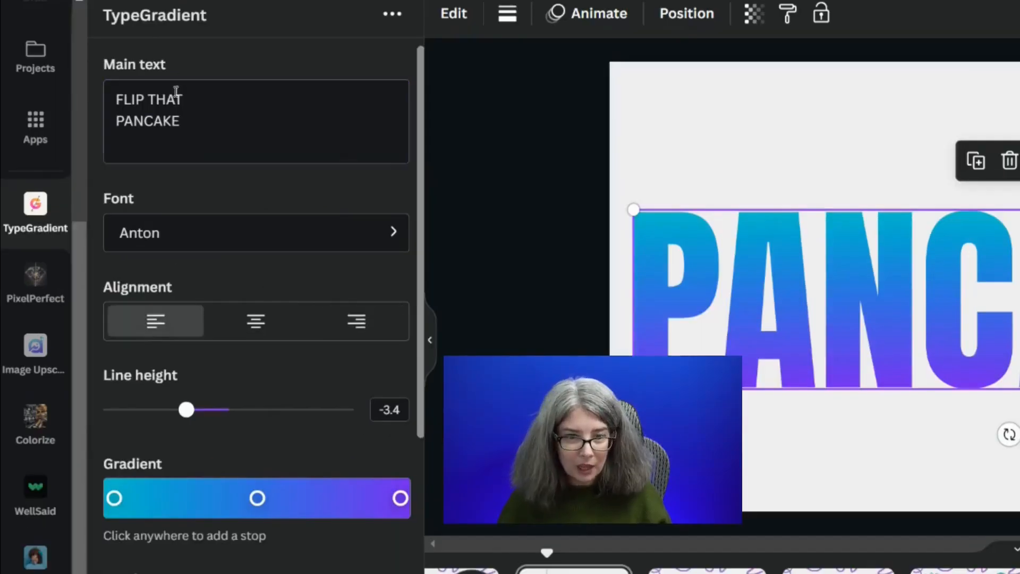
scroll(181, 282, down, 5)
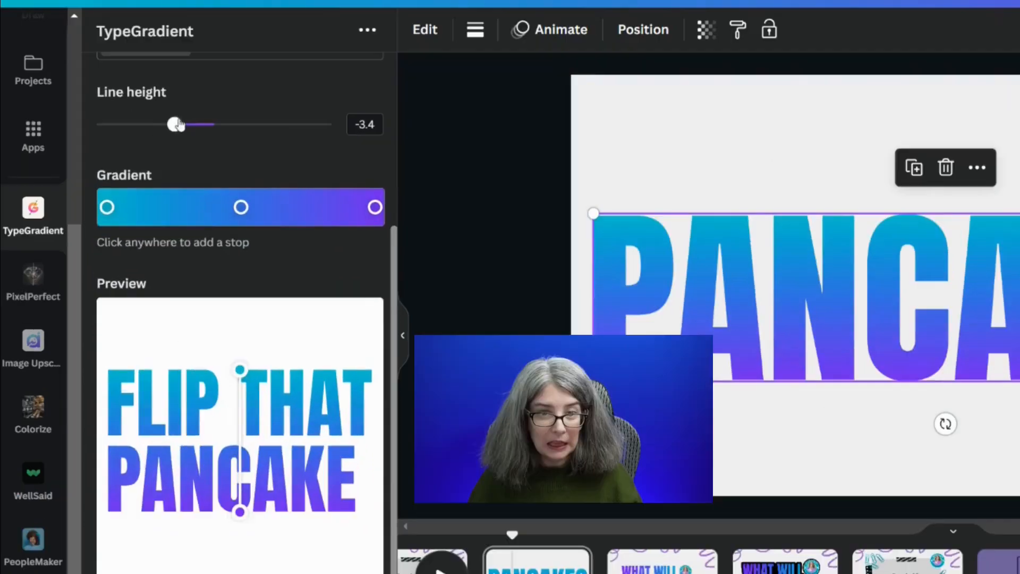
drag(149, 143, 142, 144)
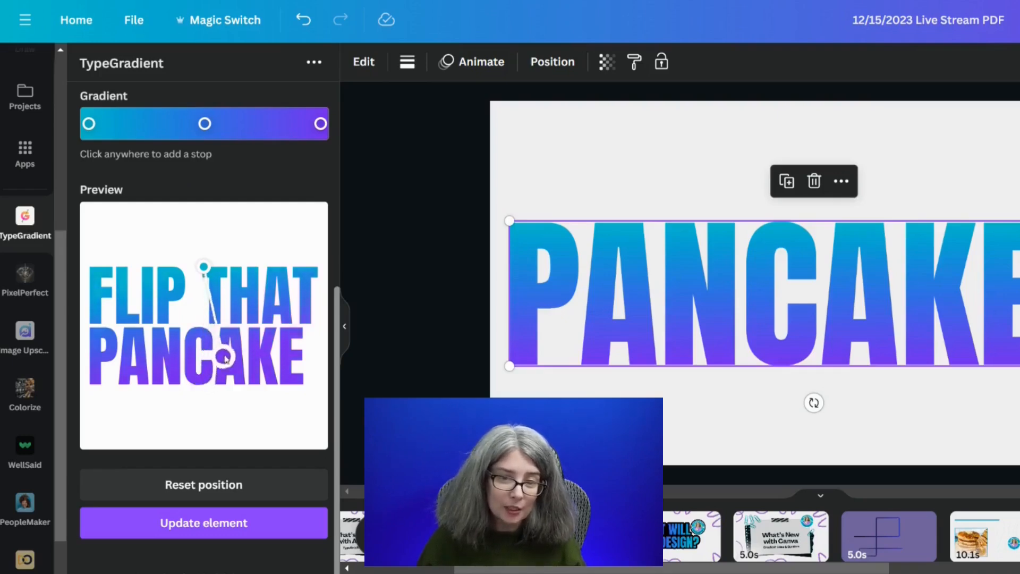
Angle the gradient from teal at the end of THAT to purple near the text's centre and update the element on the page
drag(224, 358, 202, 307)
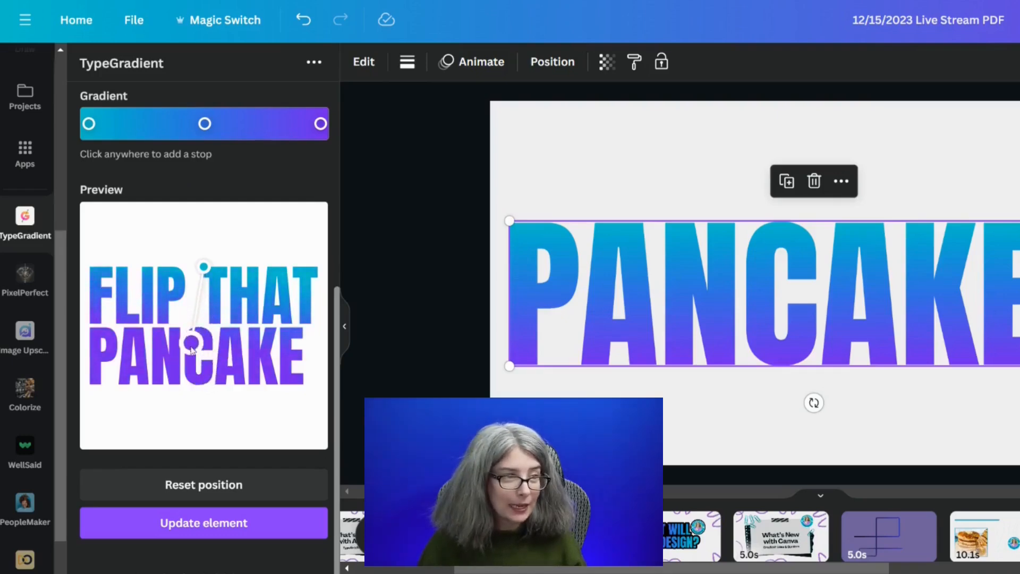
drag(192, 349, 349, 313)
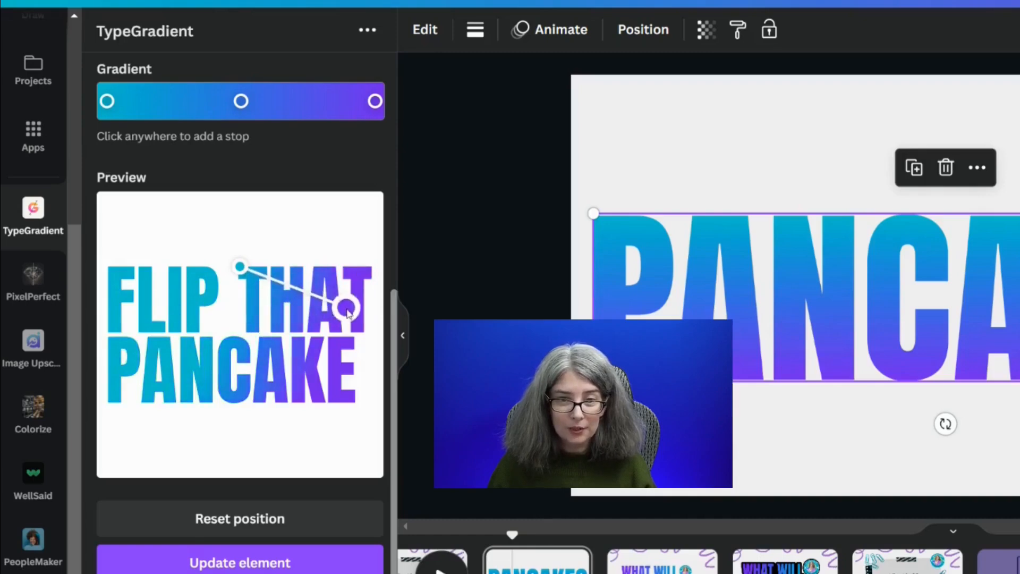
drag(232, 267, 200, 302)
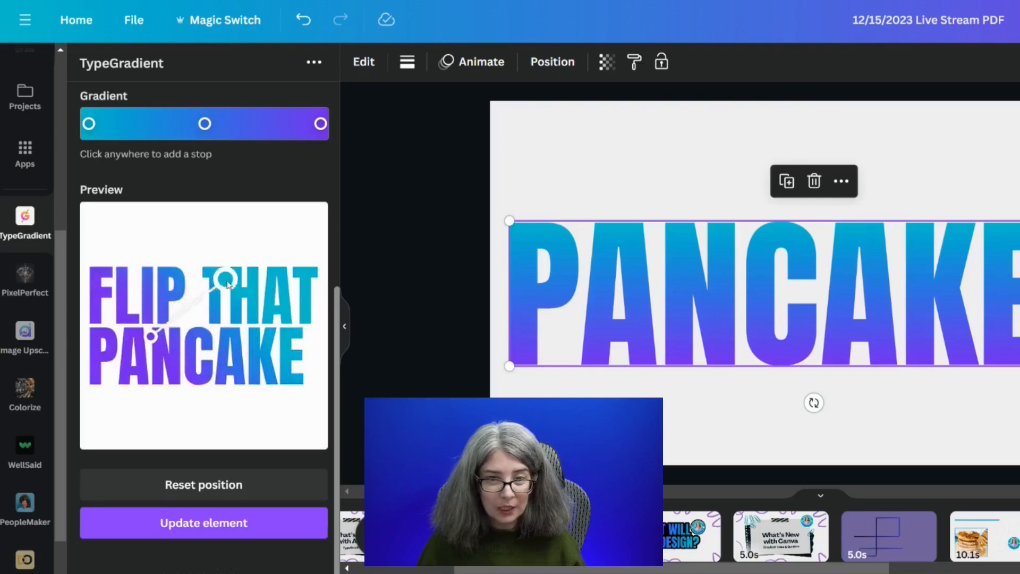
drag(225, 282, 296, 289)
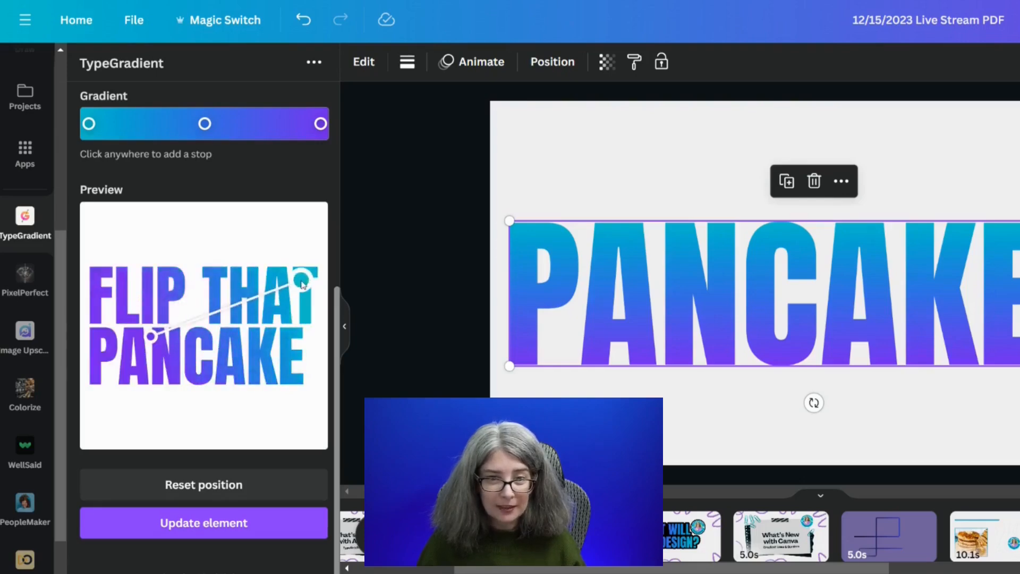
drag(156, 340, 230, 318)
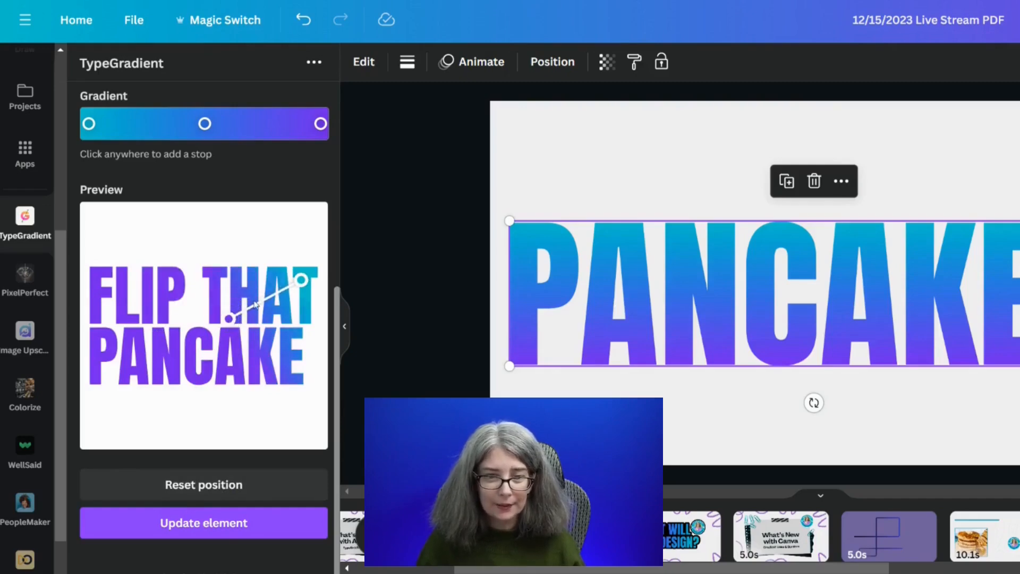
click(204, 526)
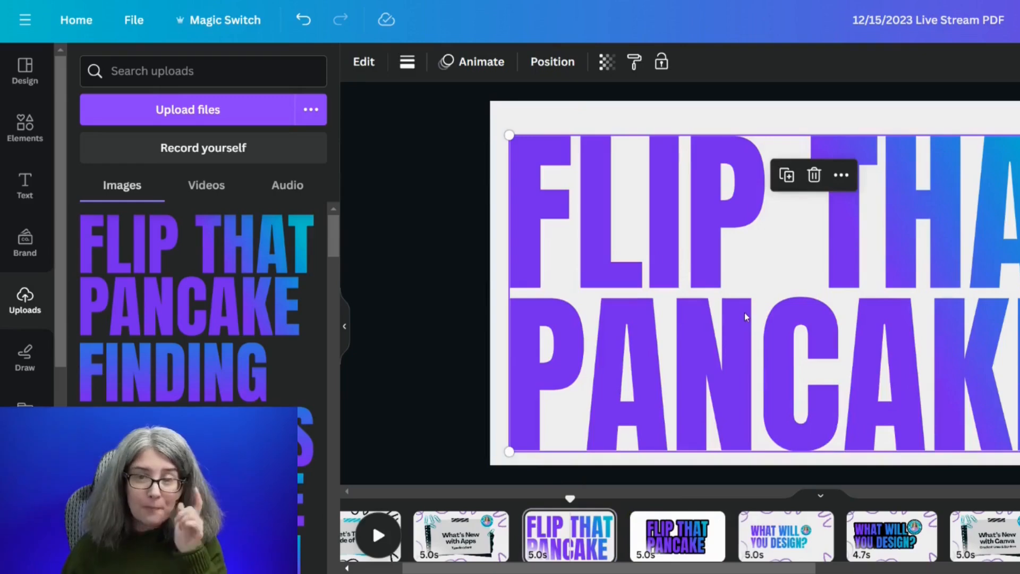
Reopen the FLIP THAT PANCAKE text for editing and recolour the gradient's middle stop to red, #e33333
click(363, 62)
click(204, 295)
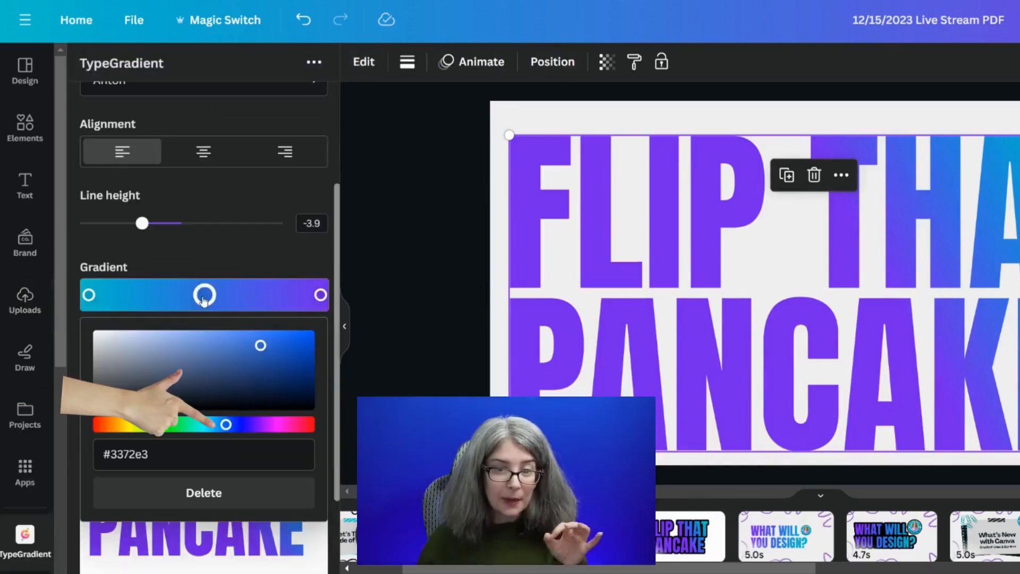
drag(216, 429, 177, 454)
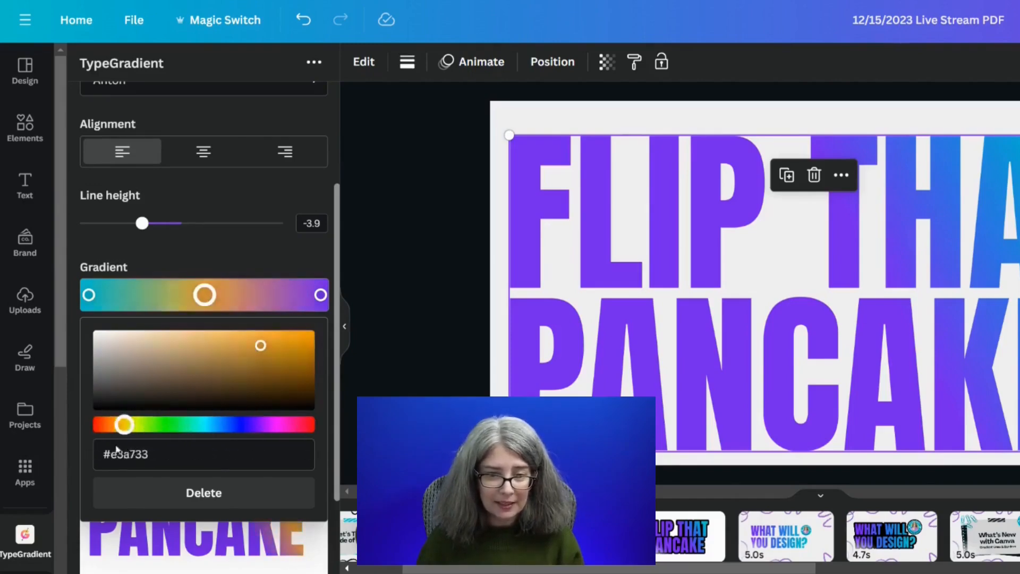
mouse_move(116, 448)
mouse_down()
mouse_move(82, 442)
mouse_move(113, 444)
mouse_move(104, 444)
mouse_up()
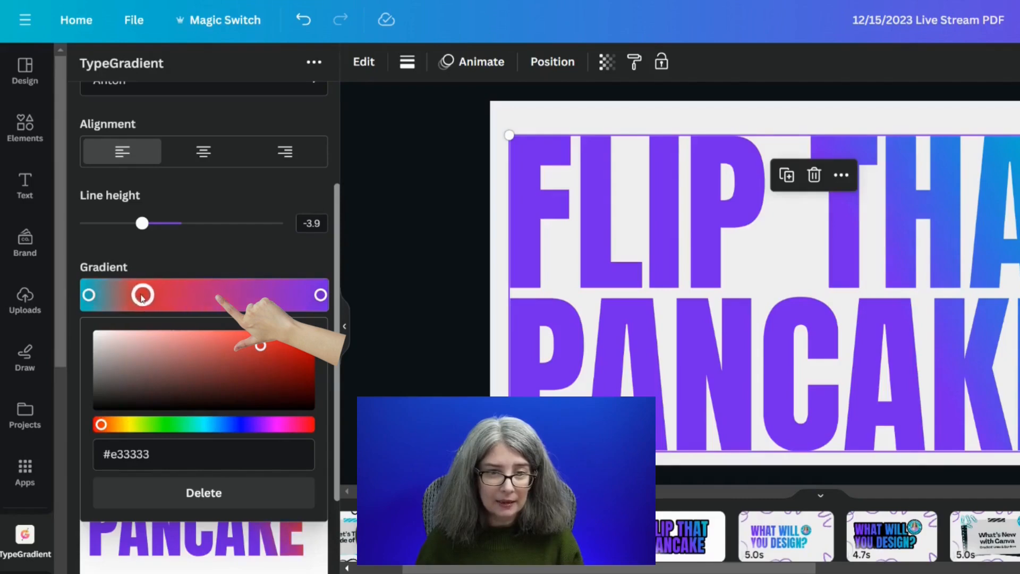
Move the gradient's outer stops slightly inward, reposition the red stop, and recolour the first stop to magenta, #c800cc
mouse_move(165, 300)
mouse_down()
mouse_move(130, 301)
mouse_move(238, 301)
mouse_move(160, 297)
mouse_up()
drag(88, 295, 139, 302)
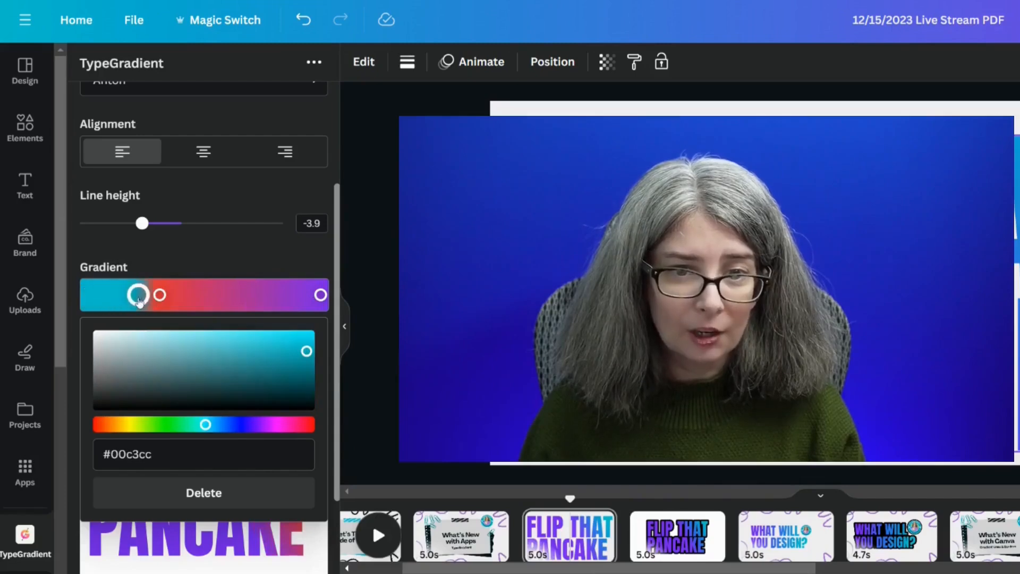
drag(307, 296, 275, 296)
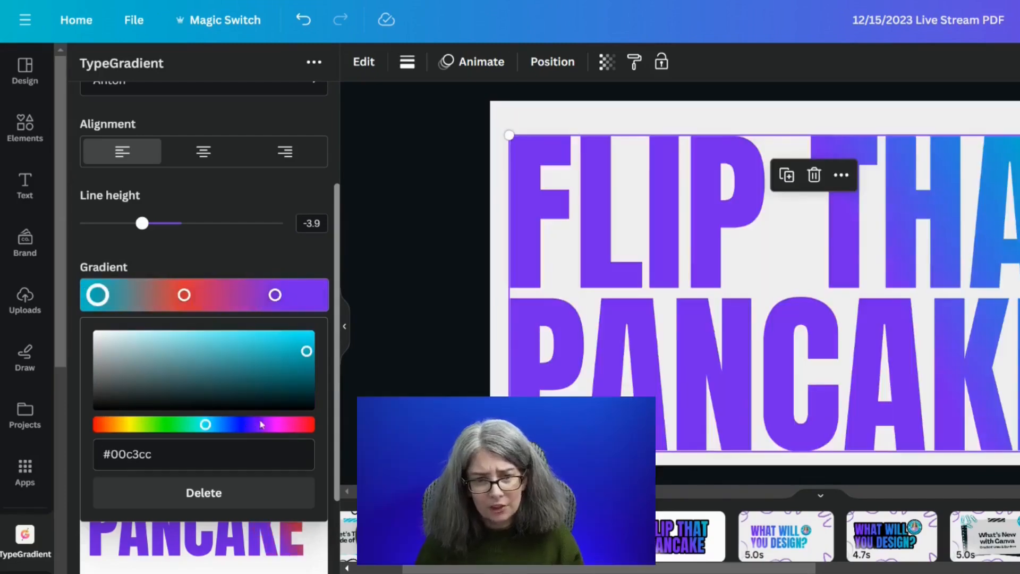
drag(261, 423, 269, 425)
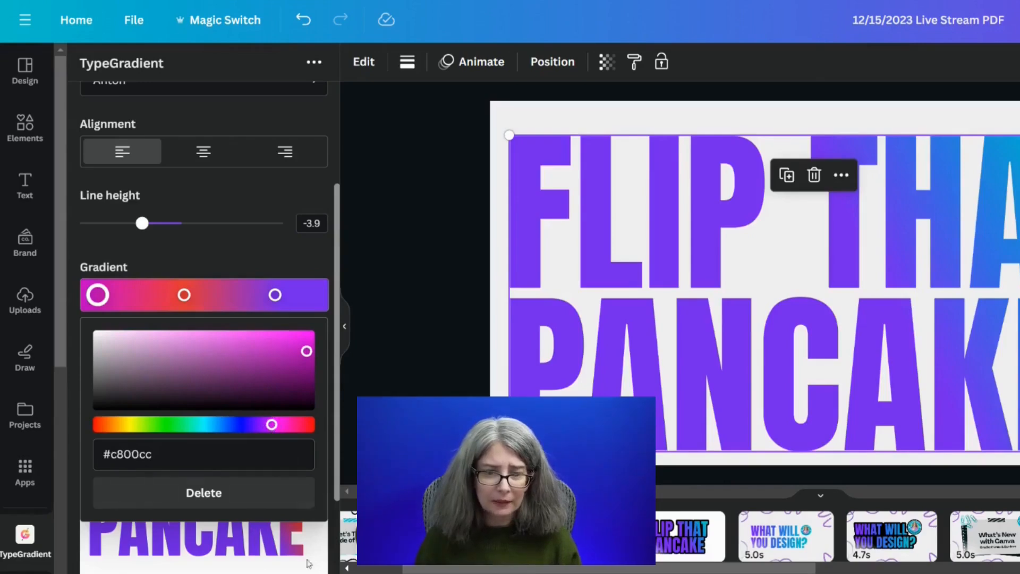
click(261, 571)
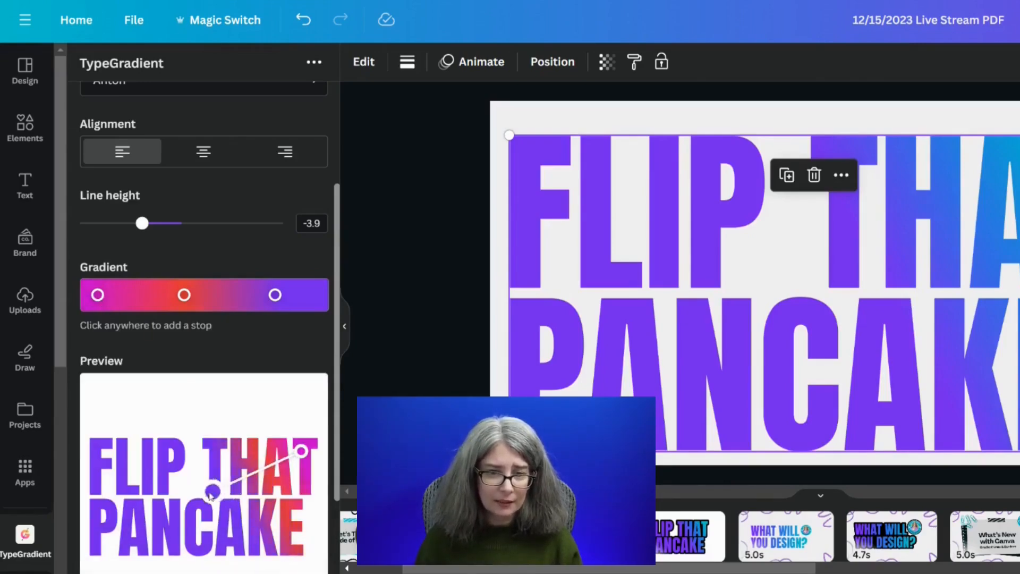
Stretch the gradient line across the text, reset its position, and experiment with moving its magenta end around the preview
drag(212, 493, 105, 517)
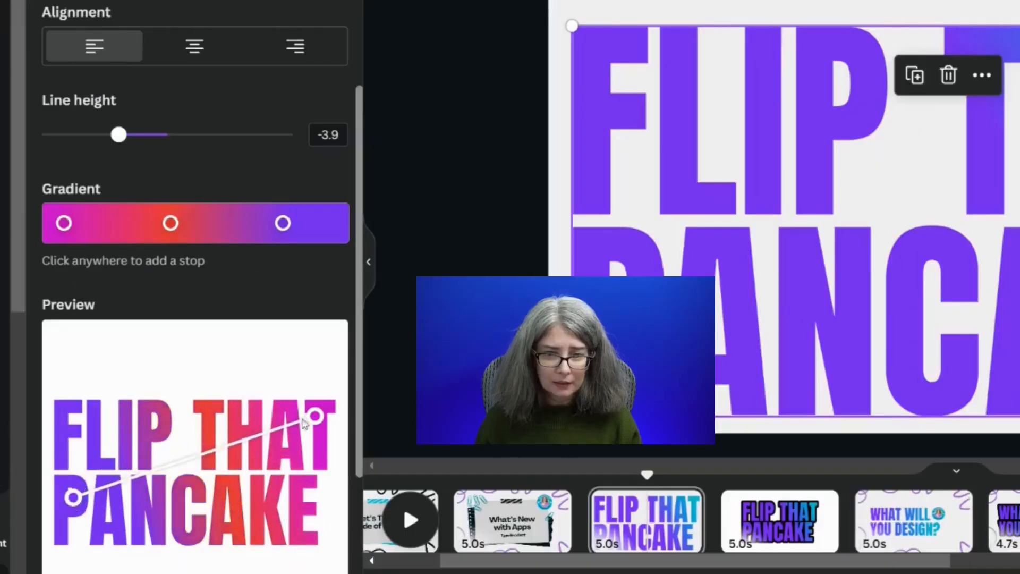
scroll(303, 423, down, 3)
click(198, 471)
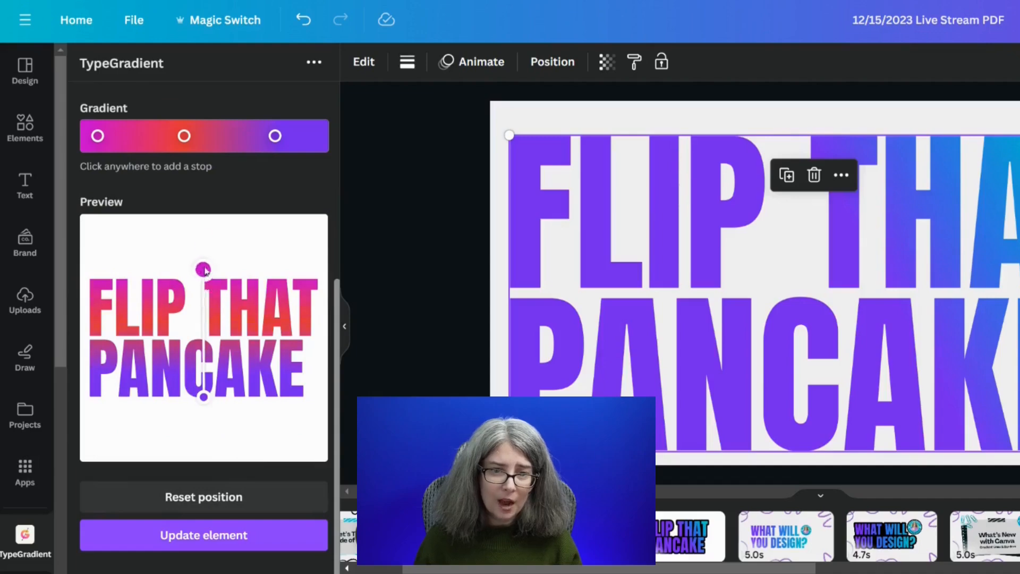
drag(204, 270, 215, 168)
drag(197, 229, 177, 298)
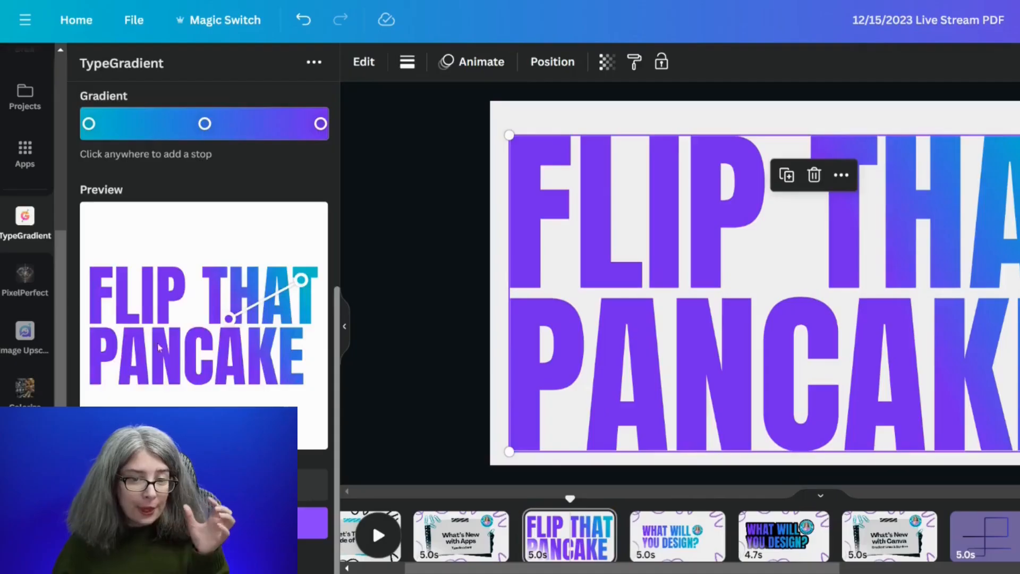
Download only the FLIP THAT PANCAKE gradient text as a PNG with a transparent background
scroll(159, 348, up, 6)
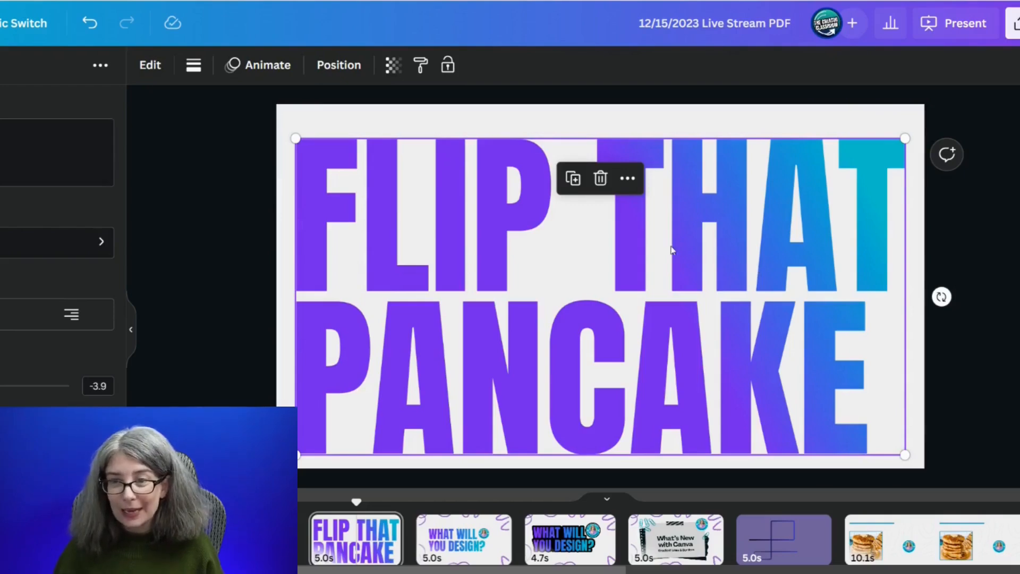
right_click(671, 250)
click(393, 228)
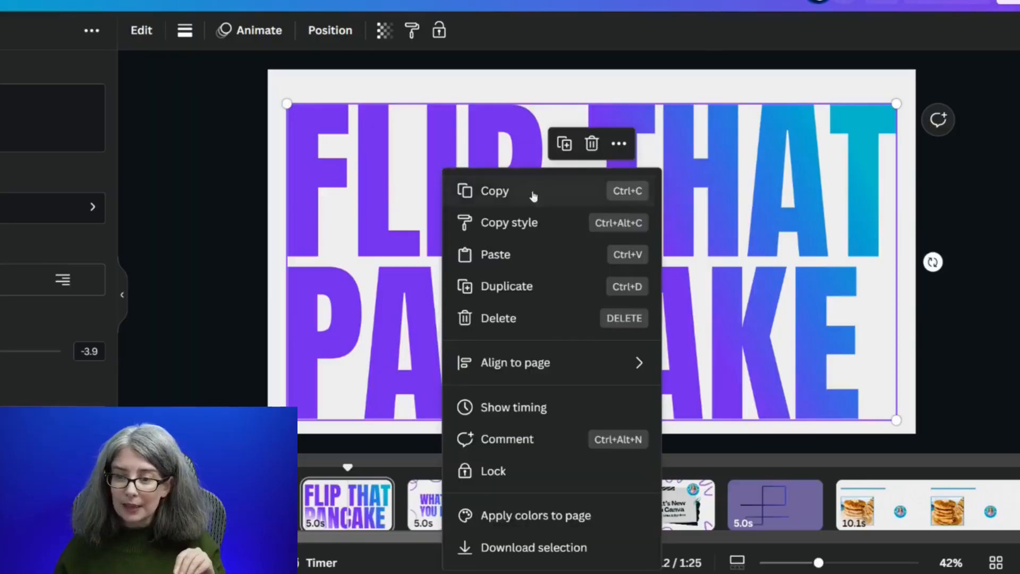
click(523, 547)
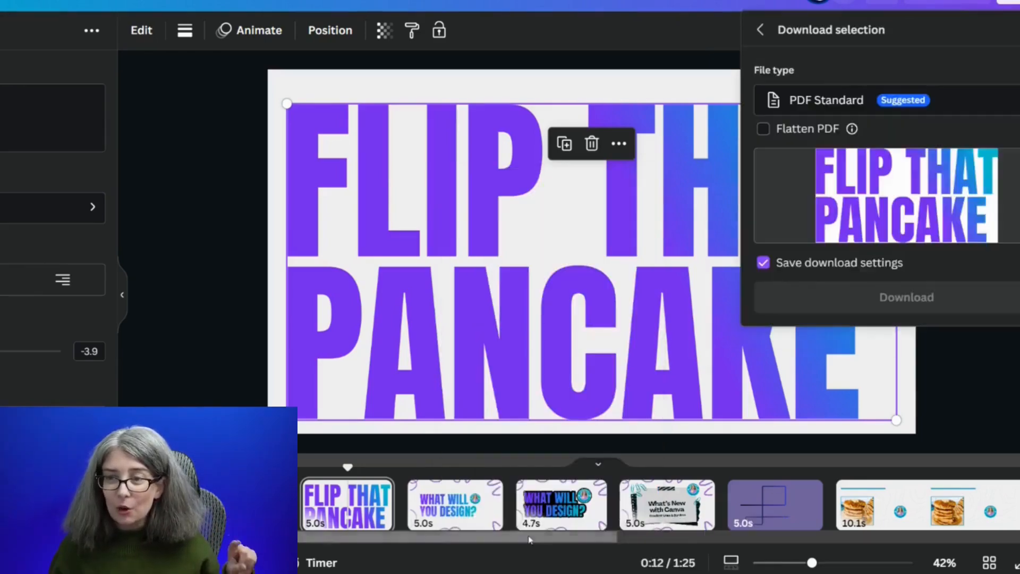
click(880, 102)
scroll(828, 246, down, 2)
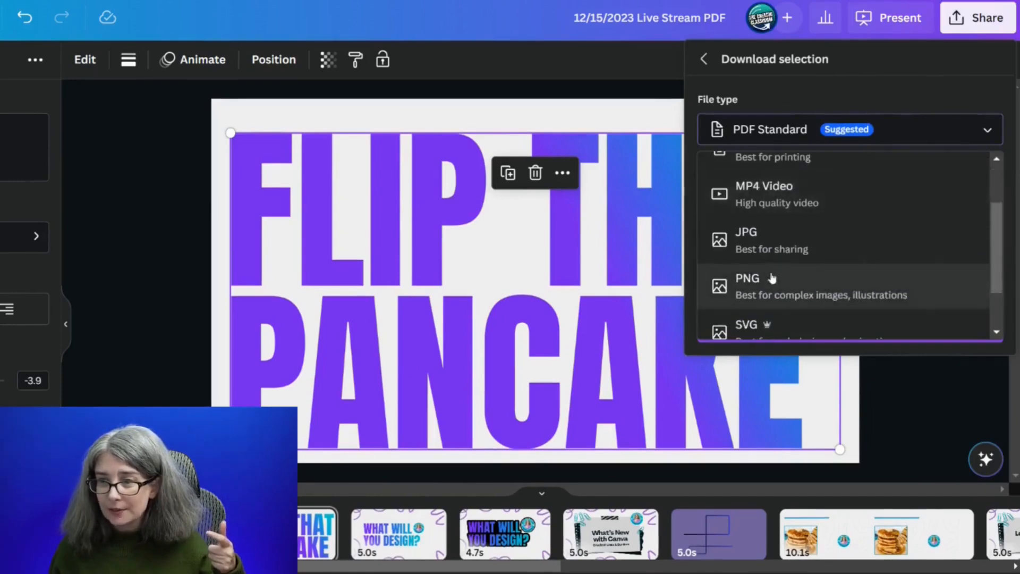
click(771, 278)
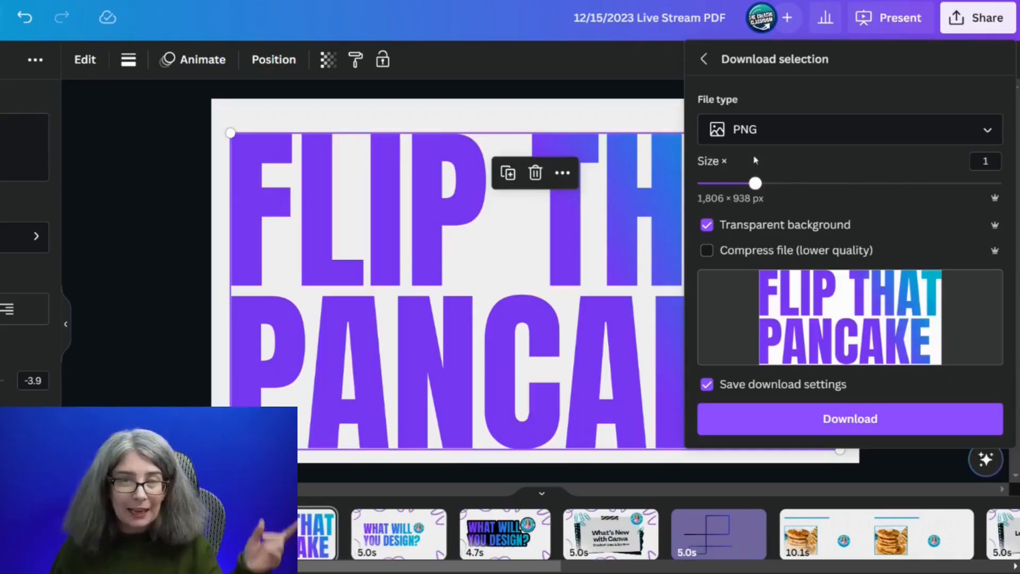
click(844, 419)
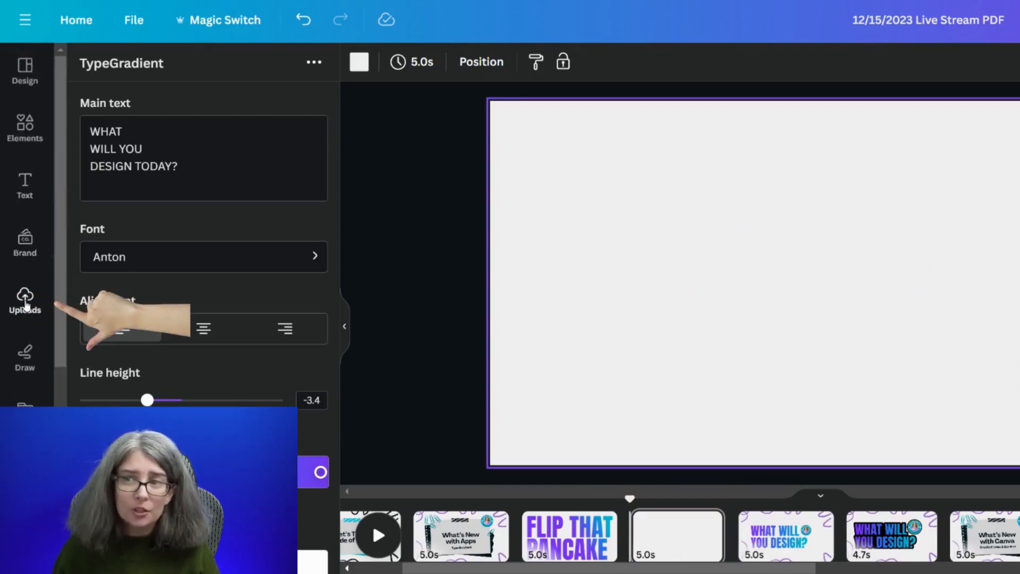
Upload the downloaded FLIP THAT PANCAKE PNG and place it on the blank page
click(25, 297)
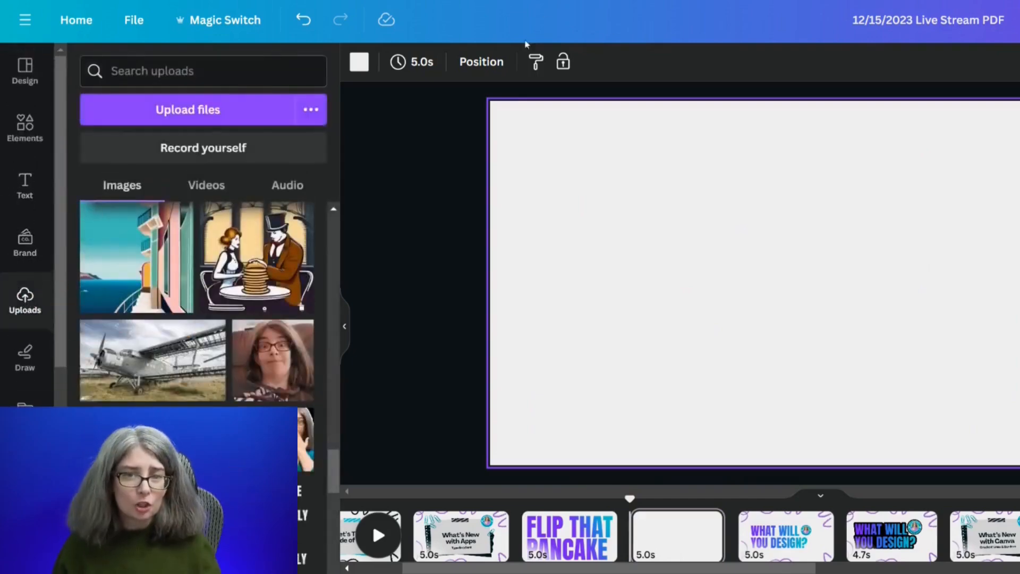
click(195, 124)
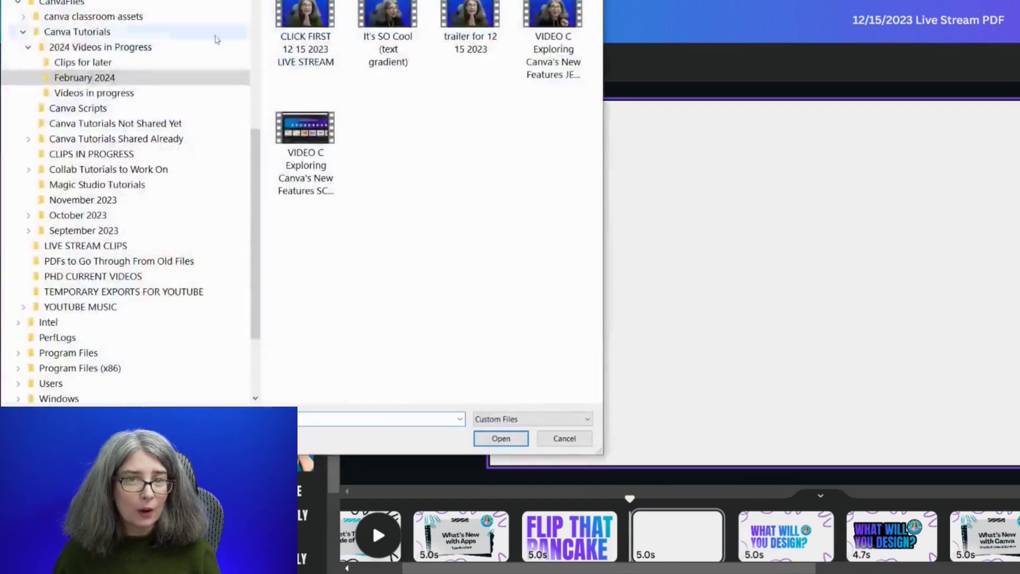
scroll(96, 43, up, 3)
click(57, 52)
scroll(372, 159, down, 3)
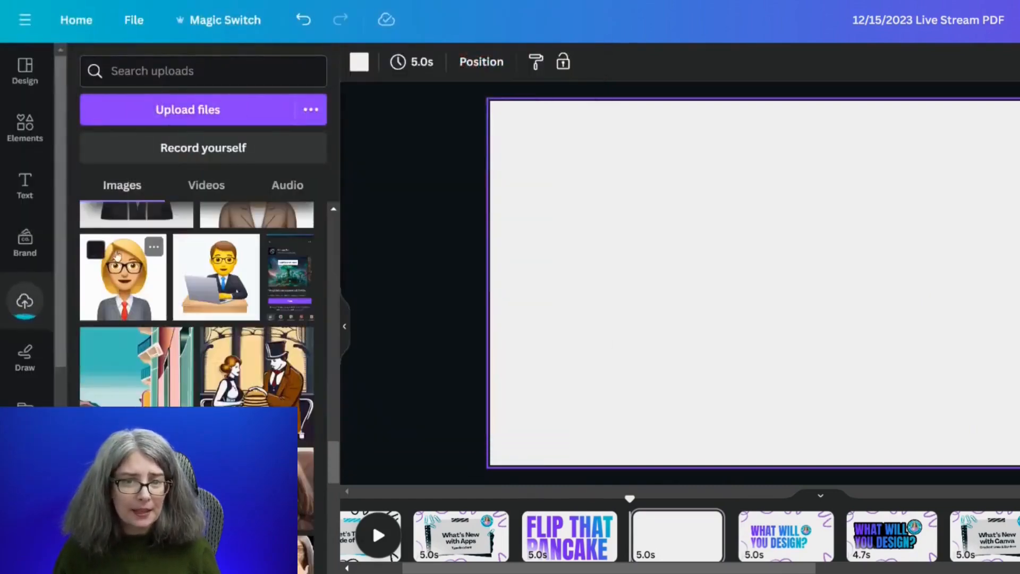
scroll(119, 254, up, 15)
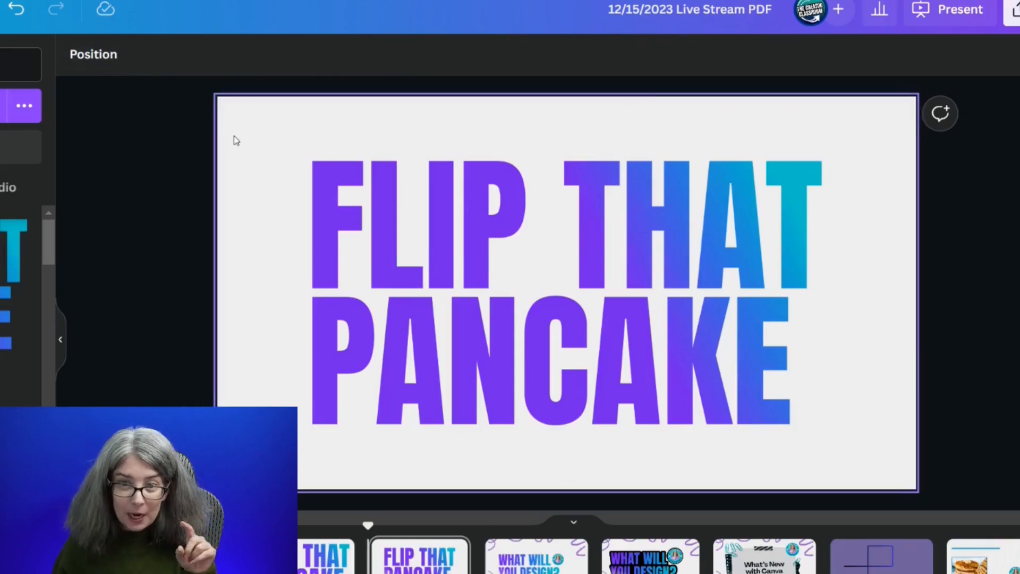
Change the background of the page holding the uploaded text image to white
click(236, 140)
click(69, 58)
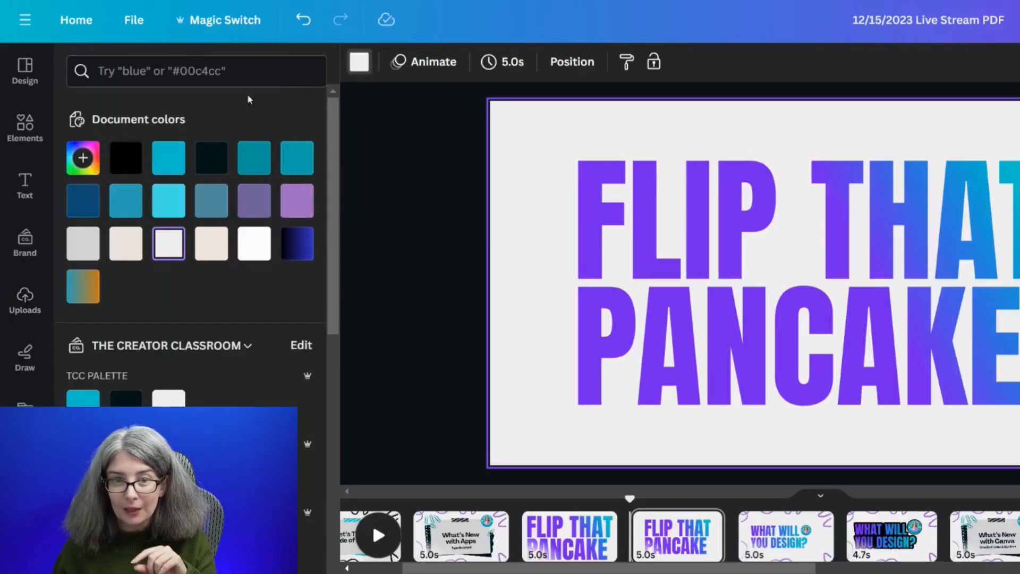
click(125, 169)
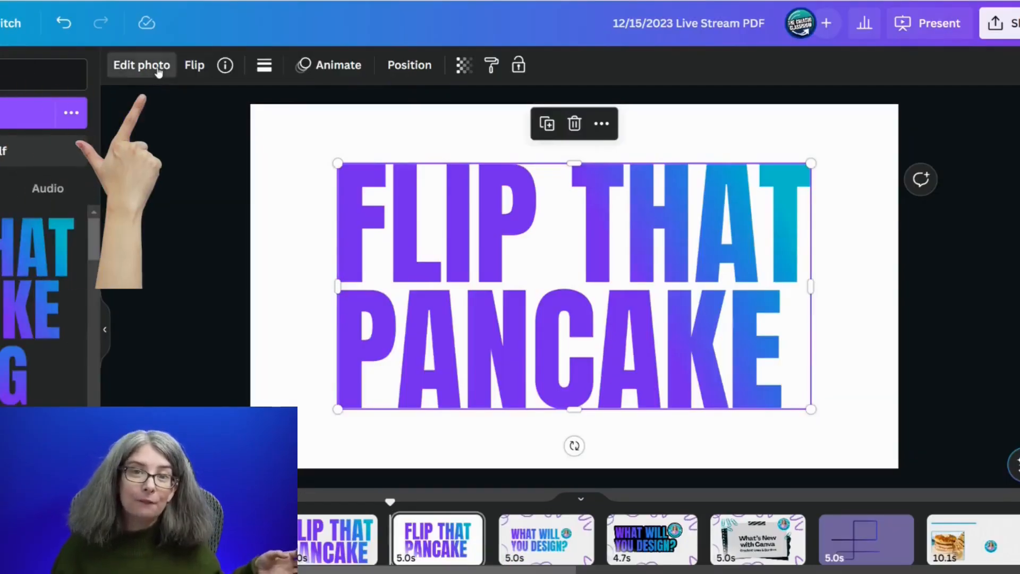
Apply an Outline shadow to the uploaded text image and vary its size, reducing it to 9 before enlarging it
click(157, 71)
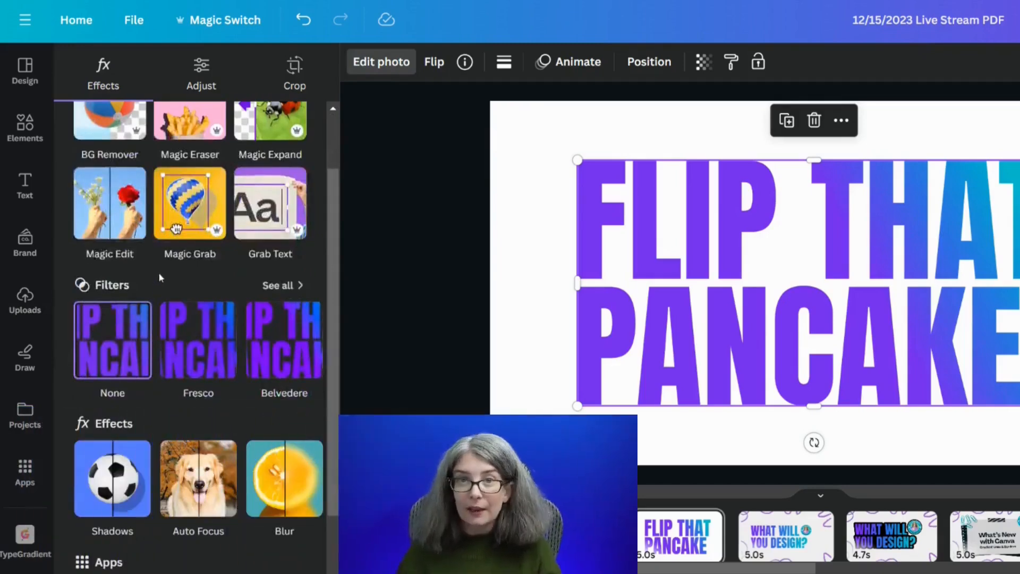
scroll(161, 275, down, 3)
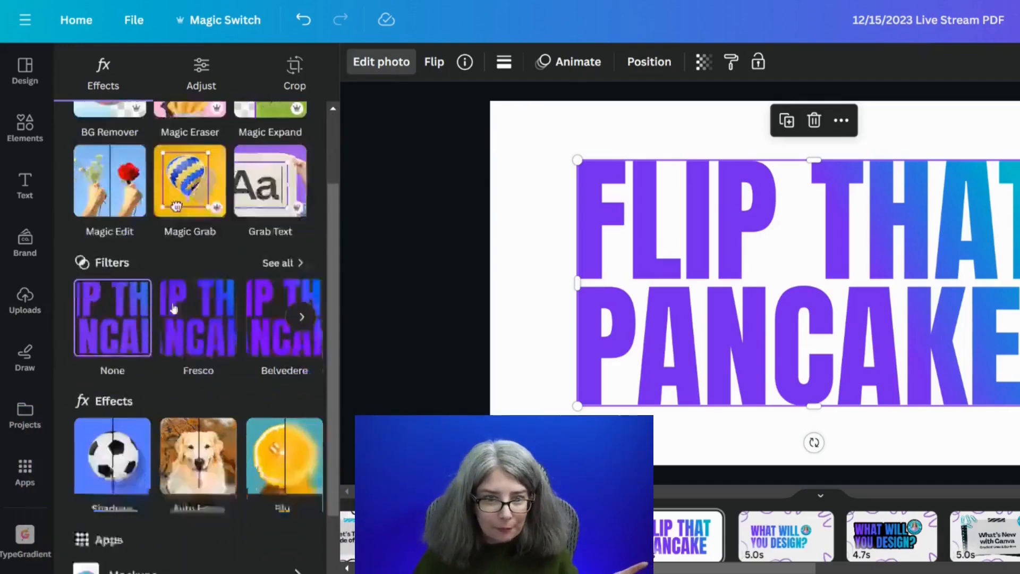
click(116, 378)
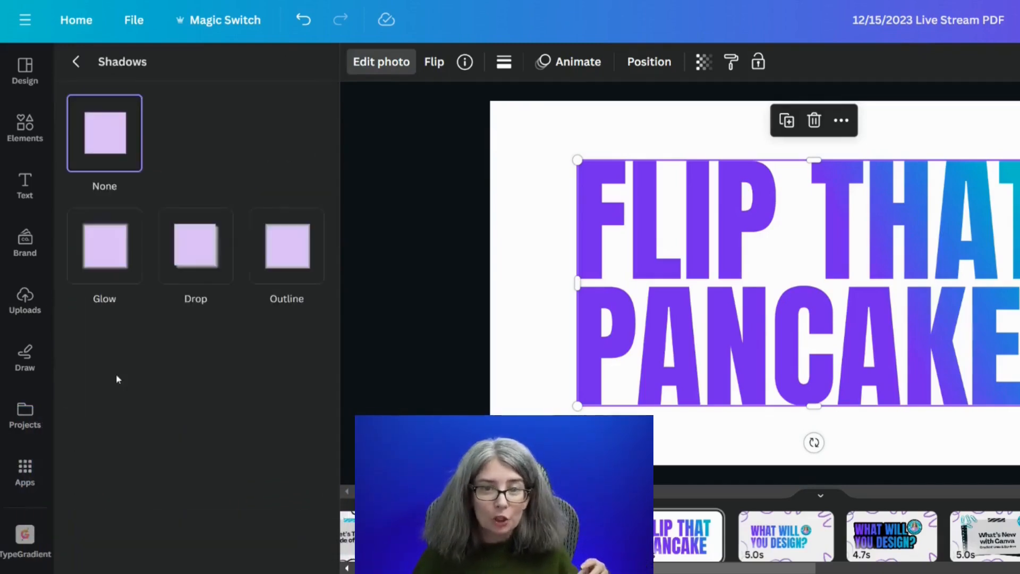
click(276, 261)
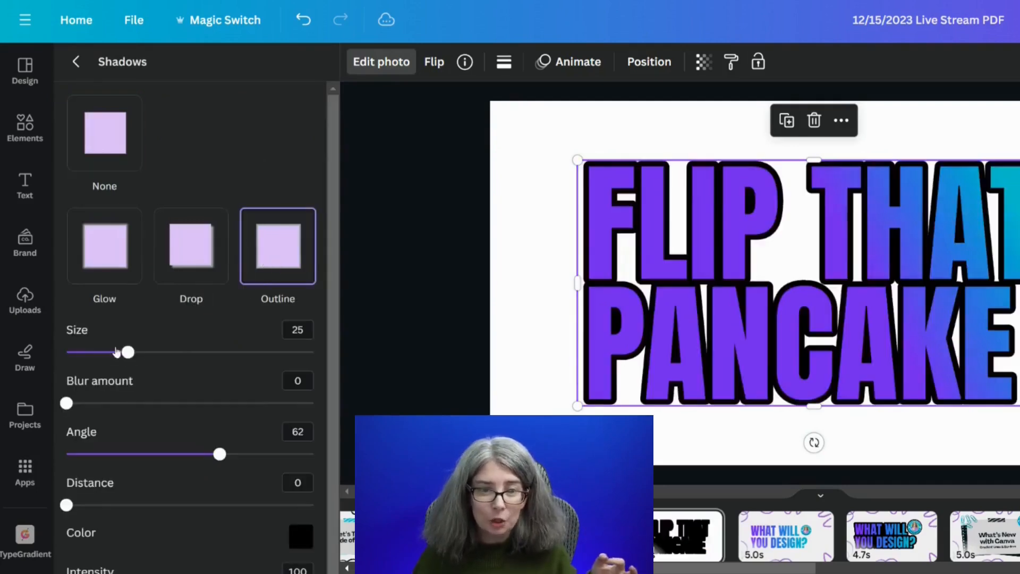
drag(129, 358, 87, 352)
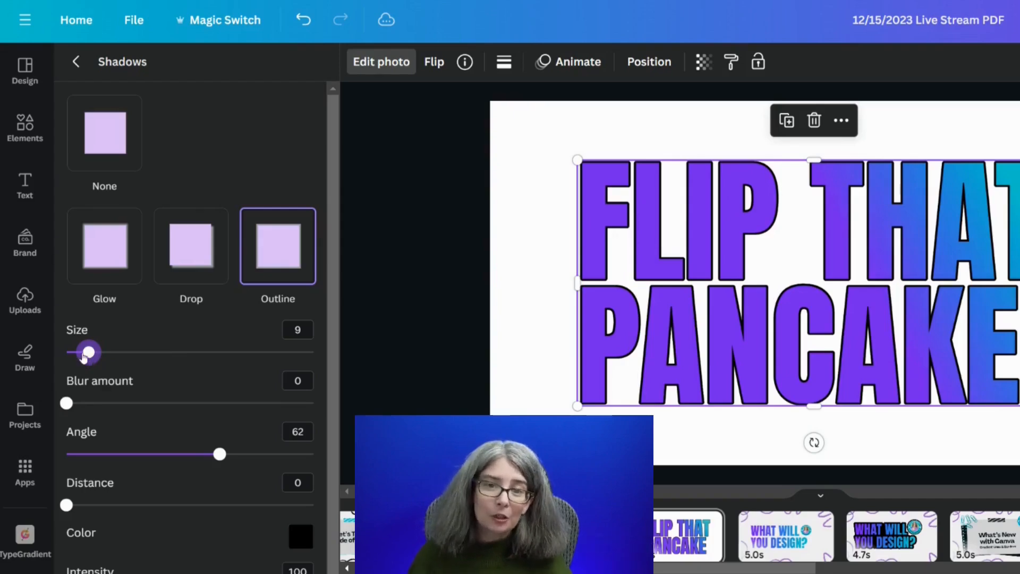
drag(85, 356, 189, 355)
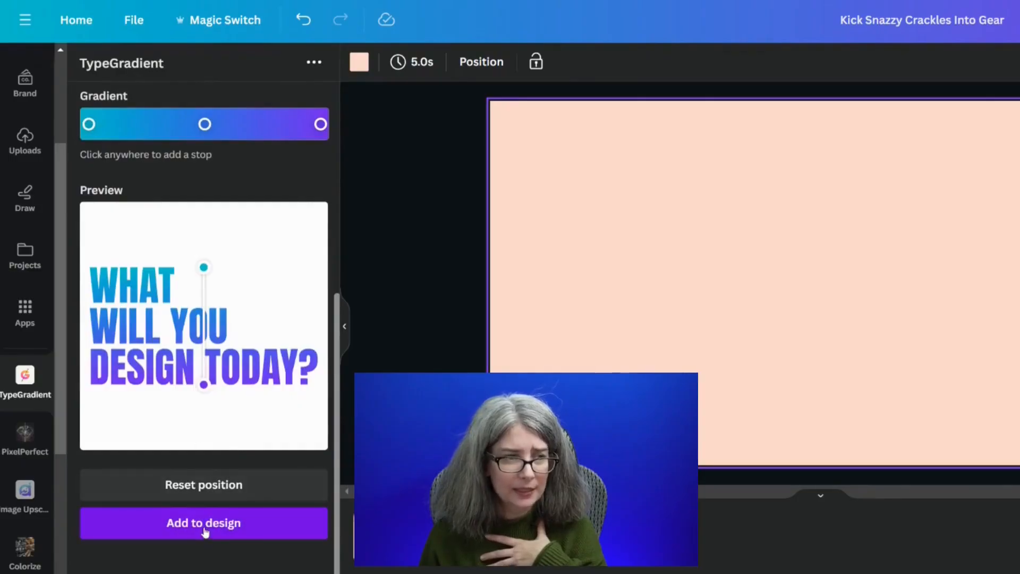
Add the WHAT WILL YOU DESIGN TODAY? gradient text to the peach page and browse the element animations for it
click(205, 523)
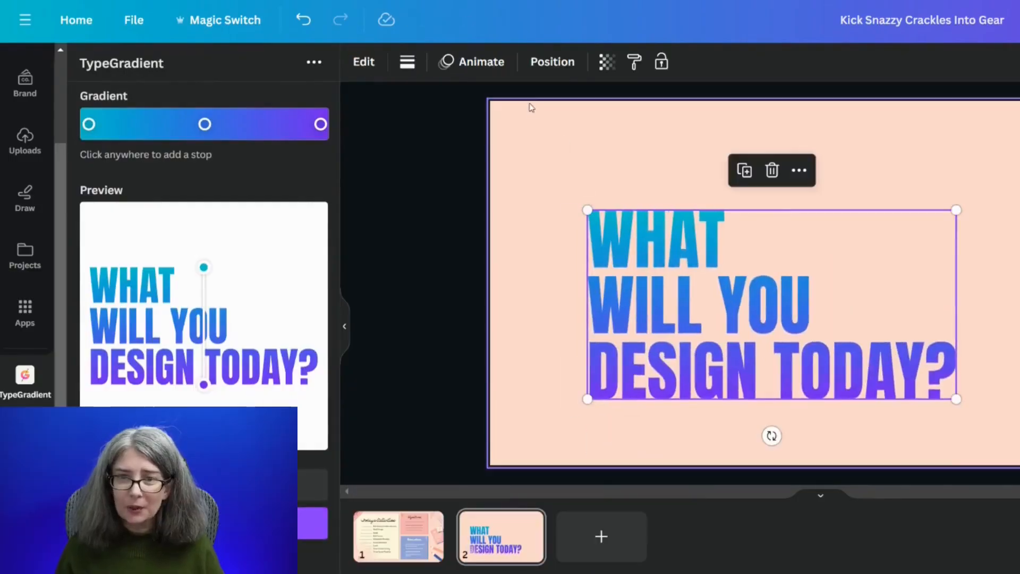
click(648, 251)
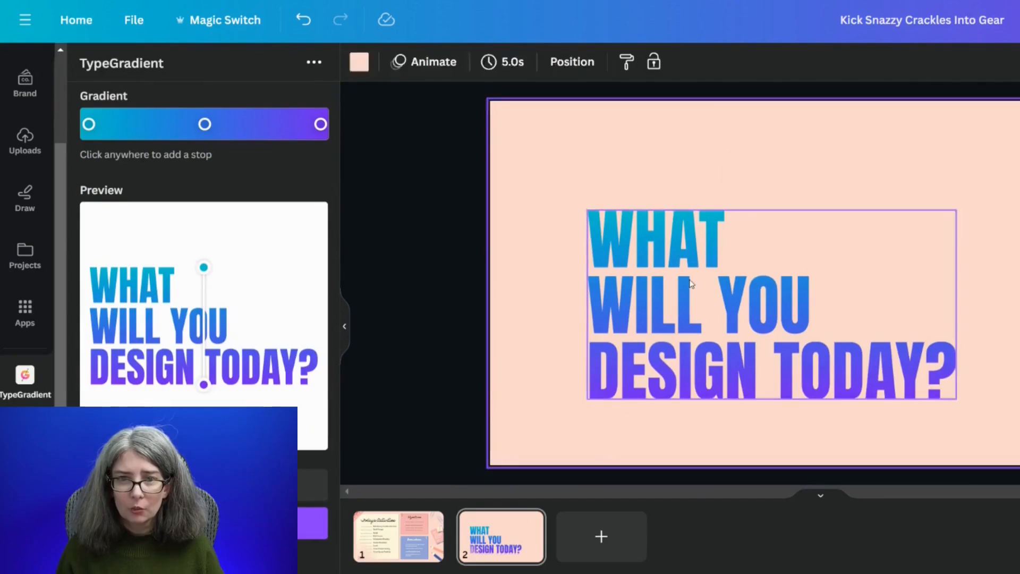
click(495, 64)
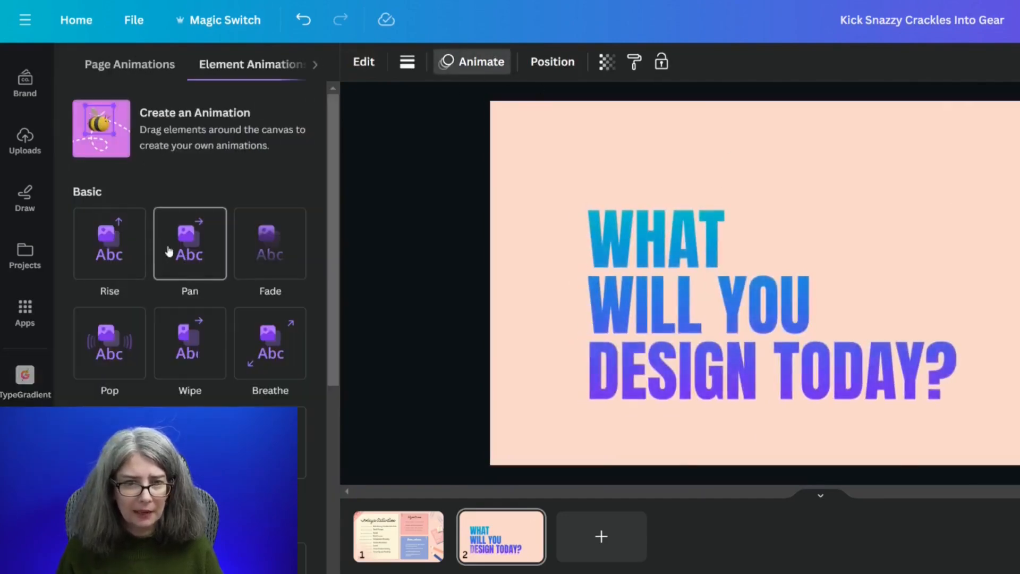
scroll(178, 344, down, 3)
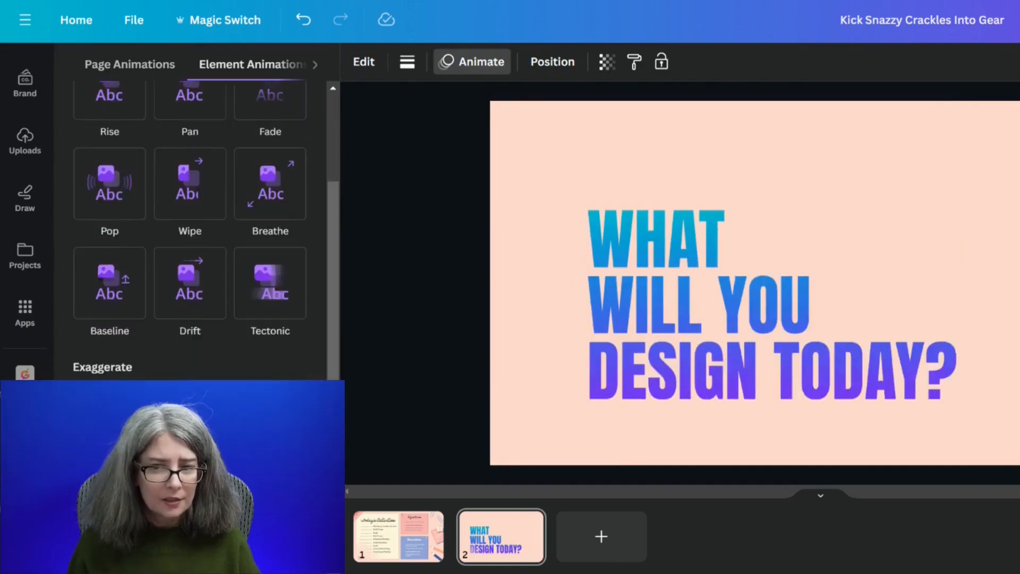